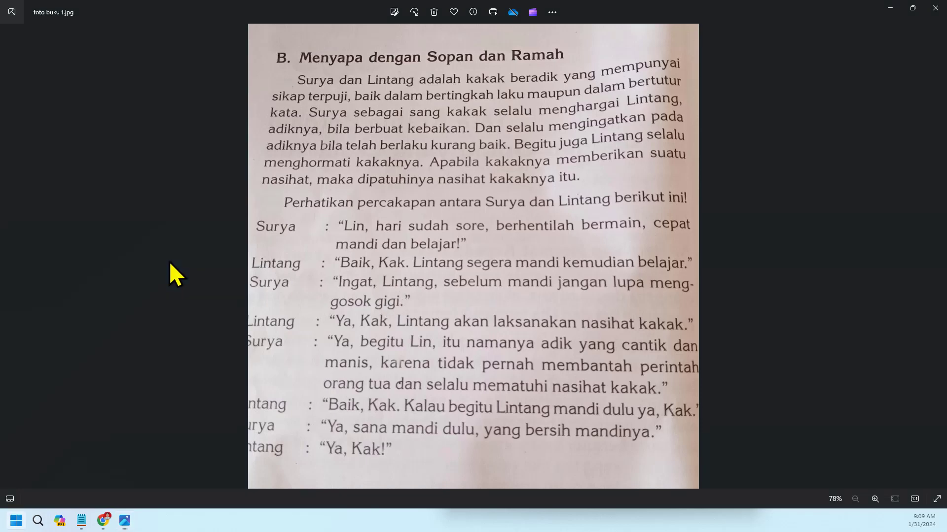
Launch Word from the Start menu and create a blank document, Document1
click(16, 521)
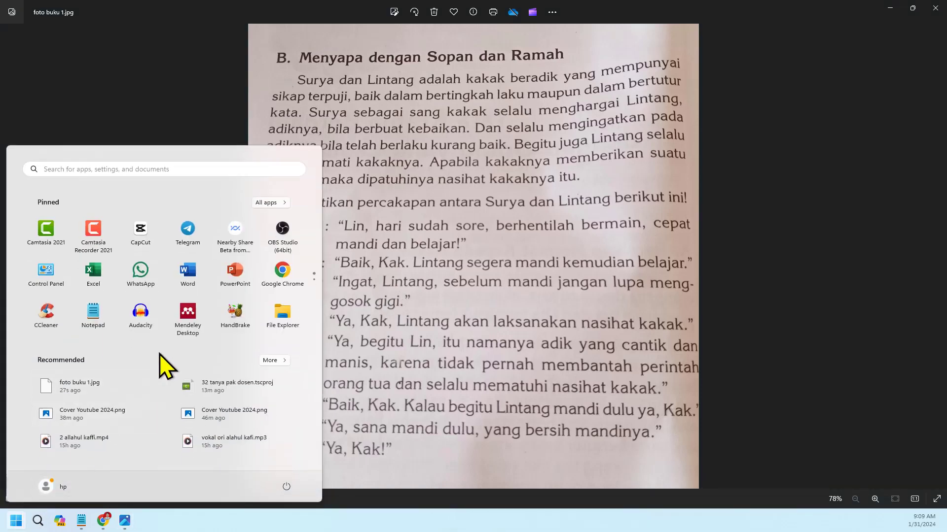
click(187, 273)
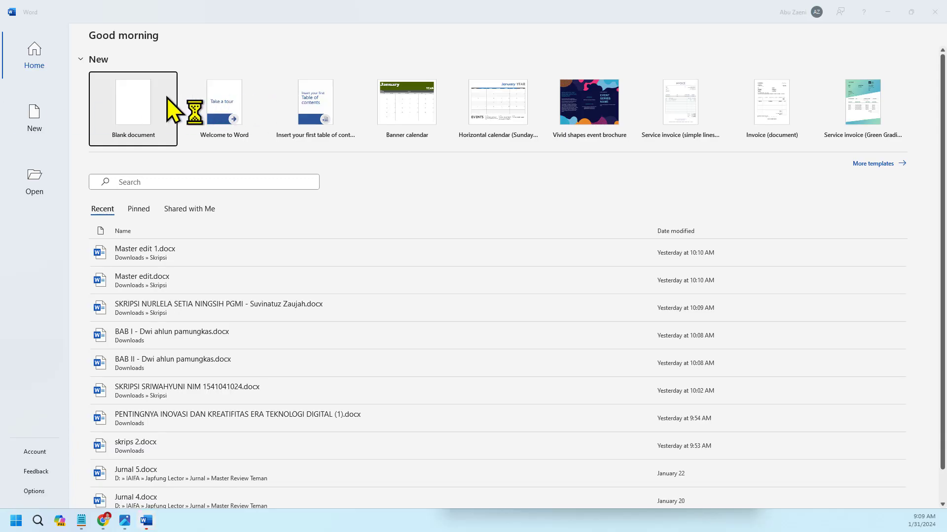
click(141, 98)
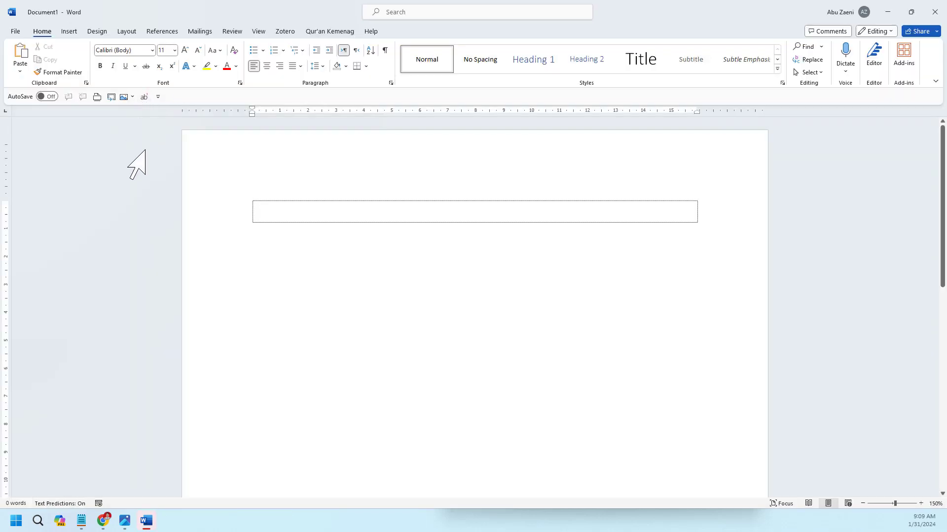
Insert the picture foto buku 1.jpg from the Downloads folder into Document1
click(67, 32)
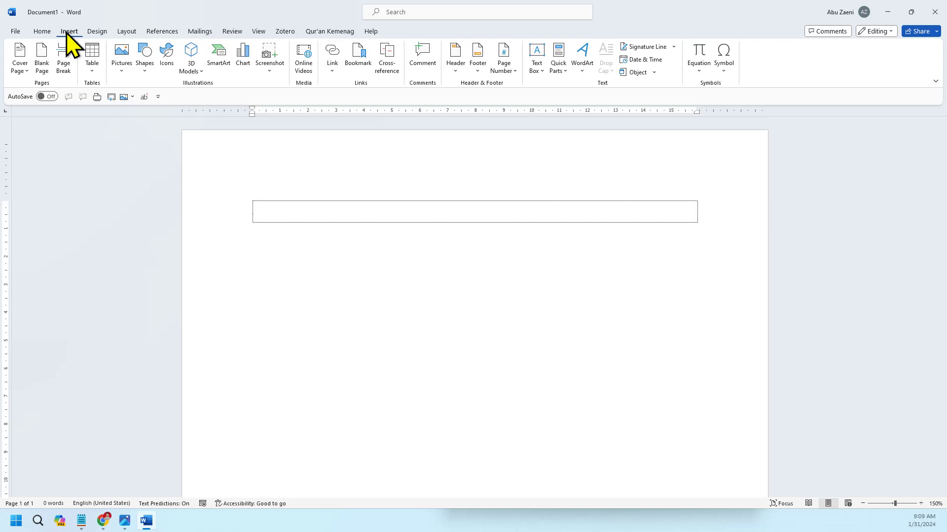
click(124, 74)
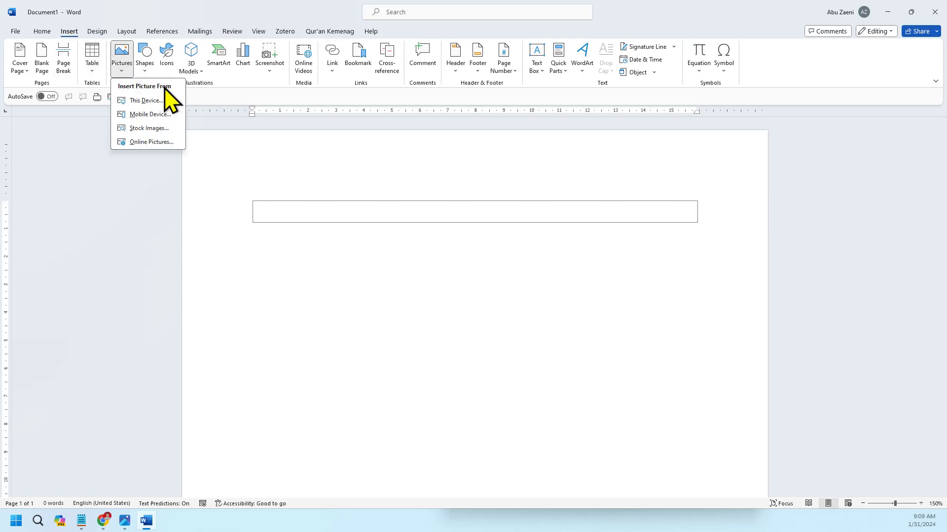
click(179, 118)
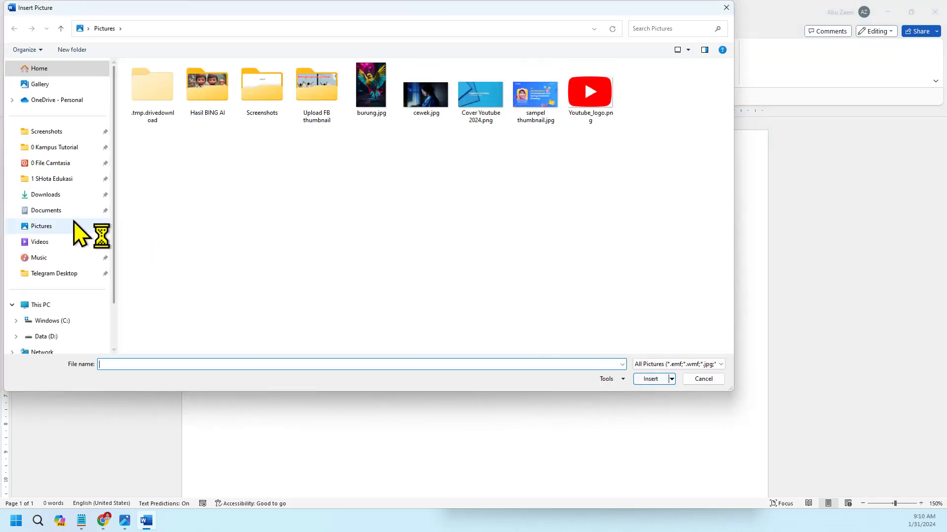
click(65, 195)
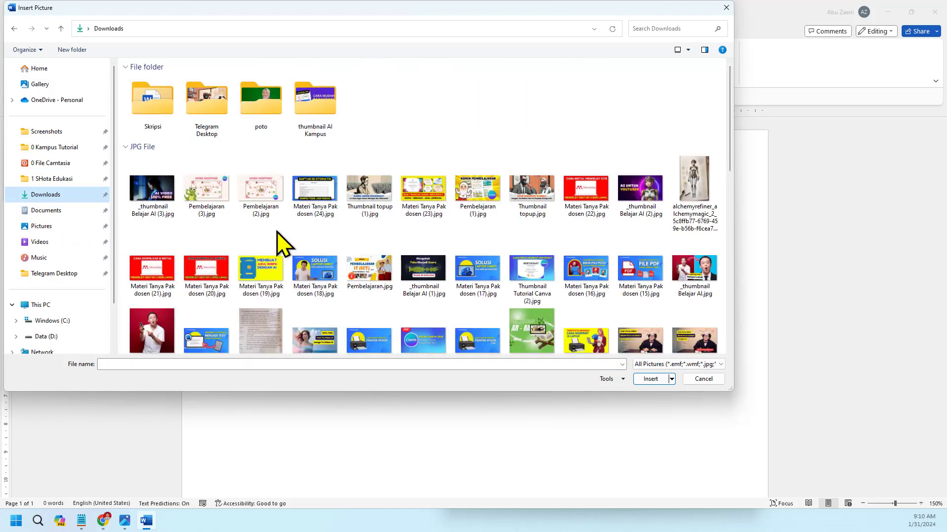
click(259, 348)
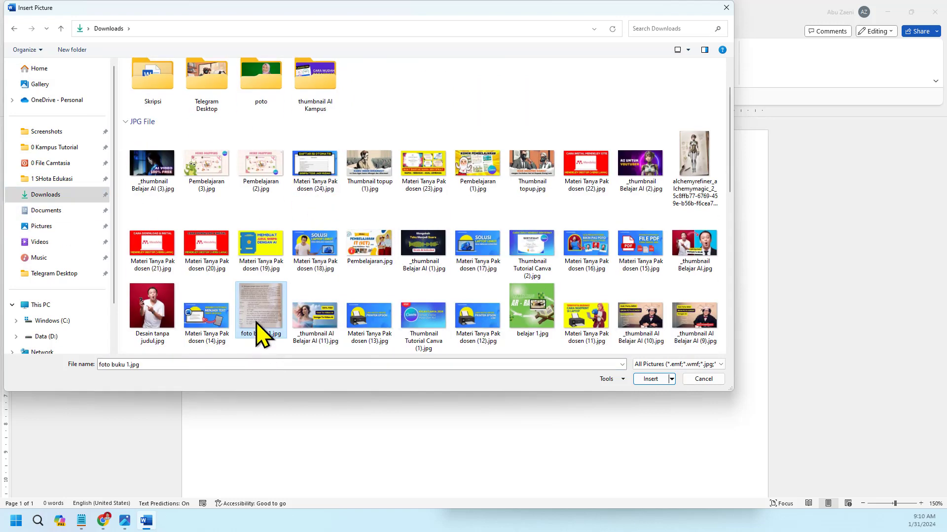
click(649, 380)
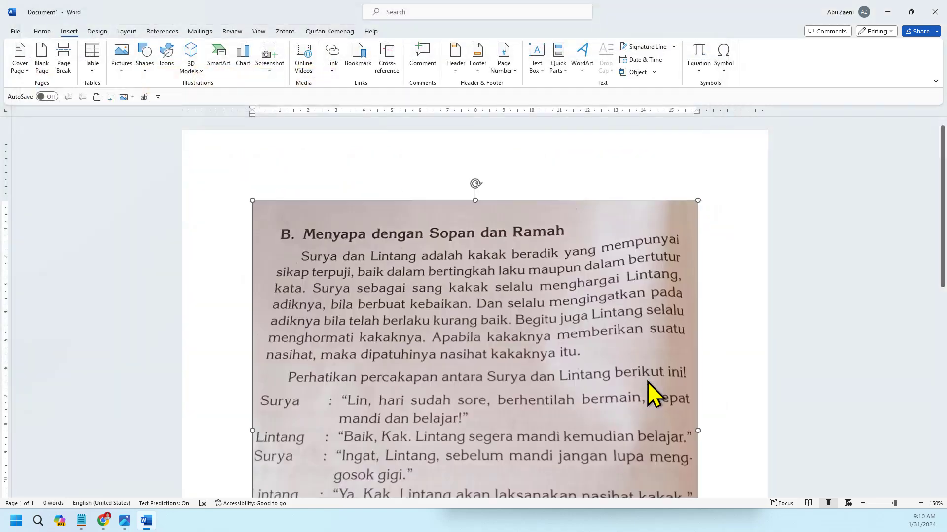
scroll(603, 349, down, 2)
scroll(602, 343, down, 3)
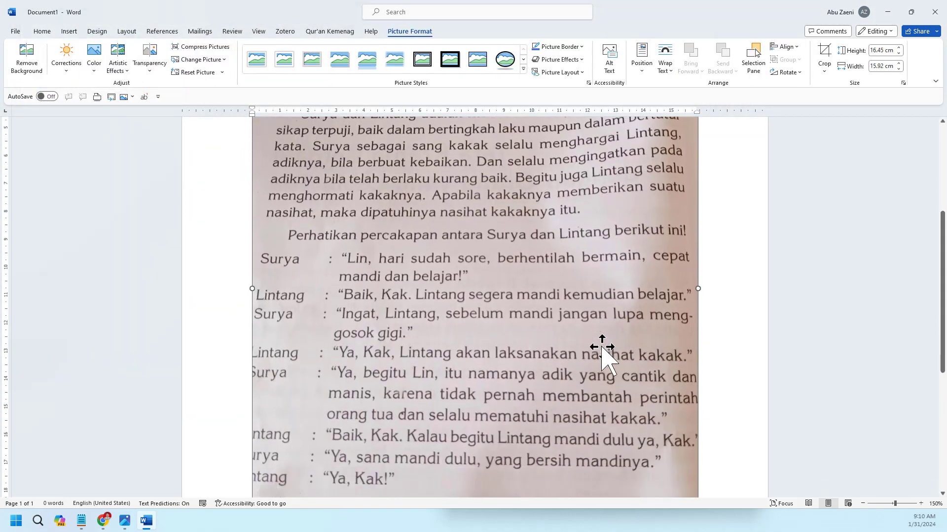
scroll(439, 286, up, 1)
scroll(442, 288, up, 3)
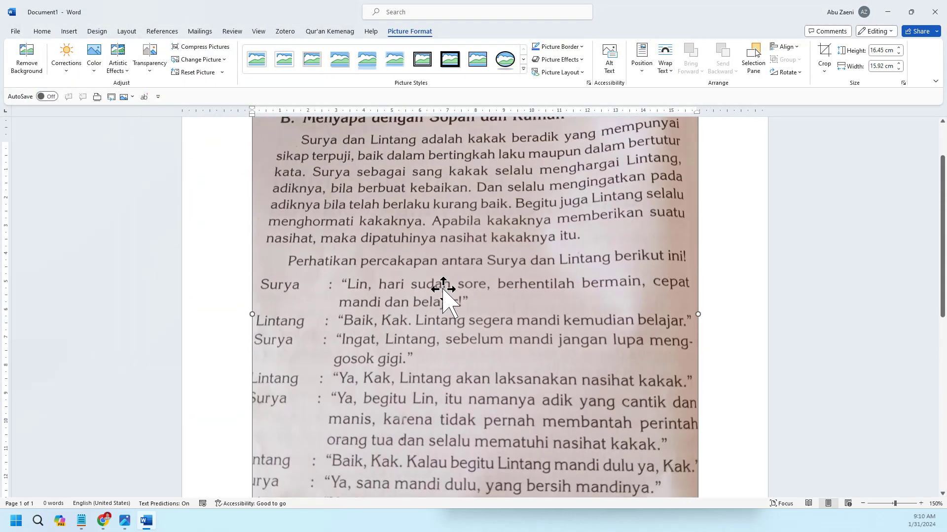
scroll(443, 291, up, 1)
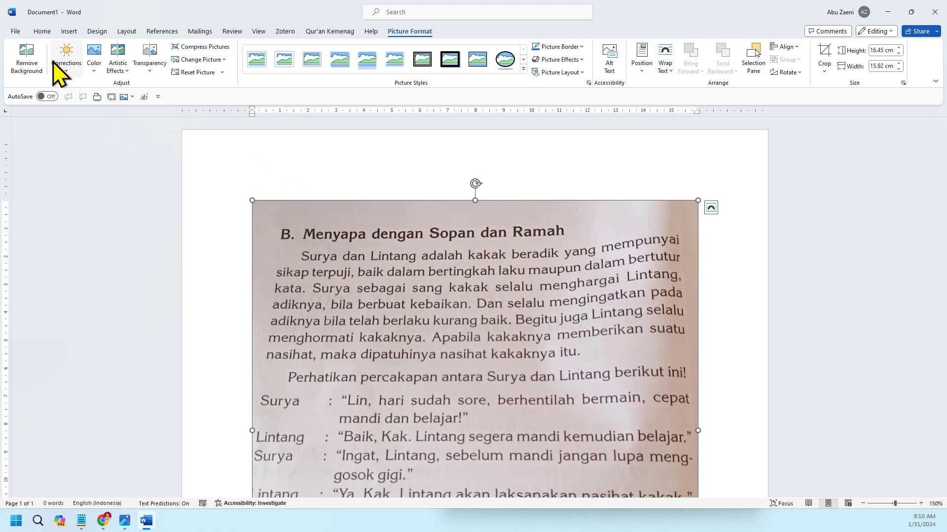
Export via Create PDF/XPS to the Downloads folder under the name coba 1
click(20, 36)
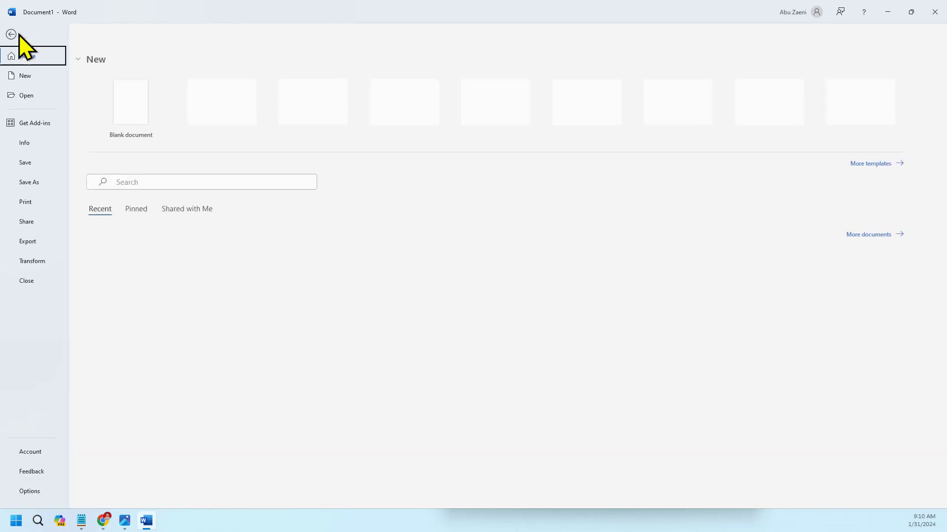
key(Escape)
click(22, 37)
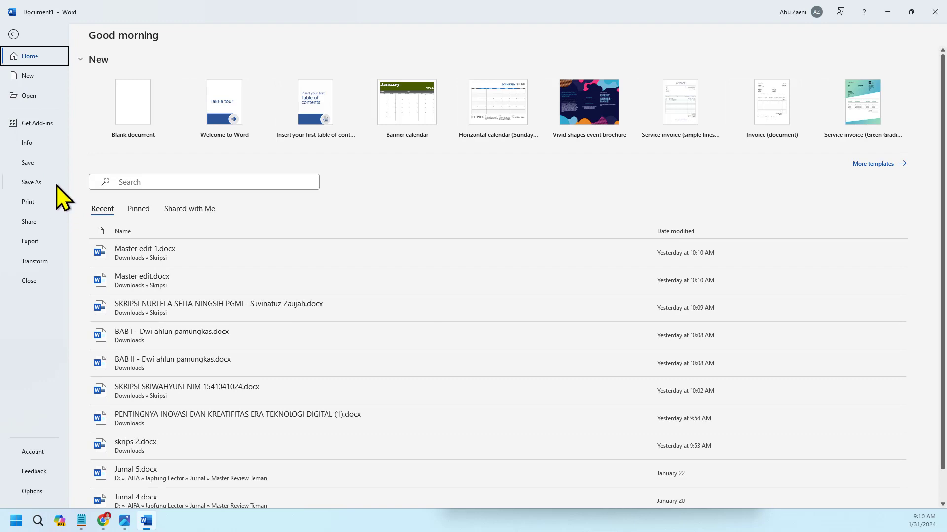
click(37, 241)
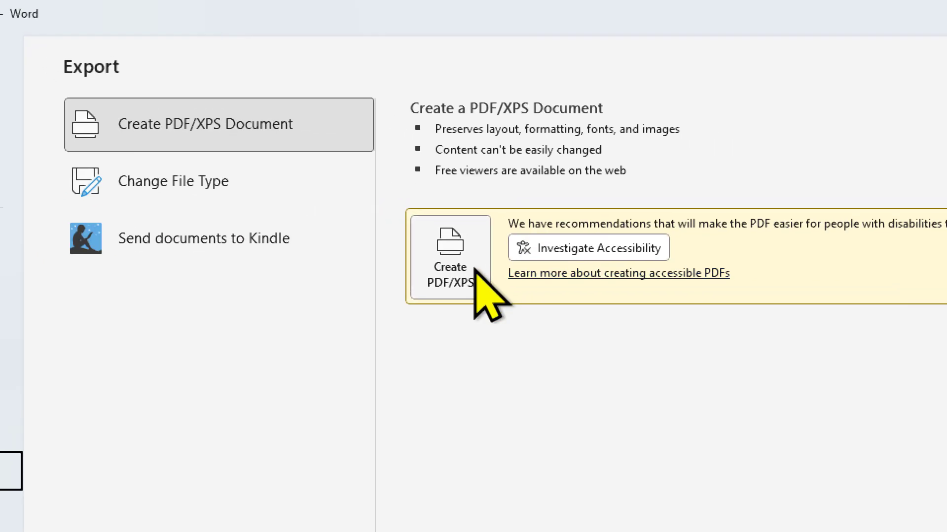
click(474, 270)
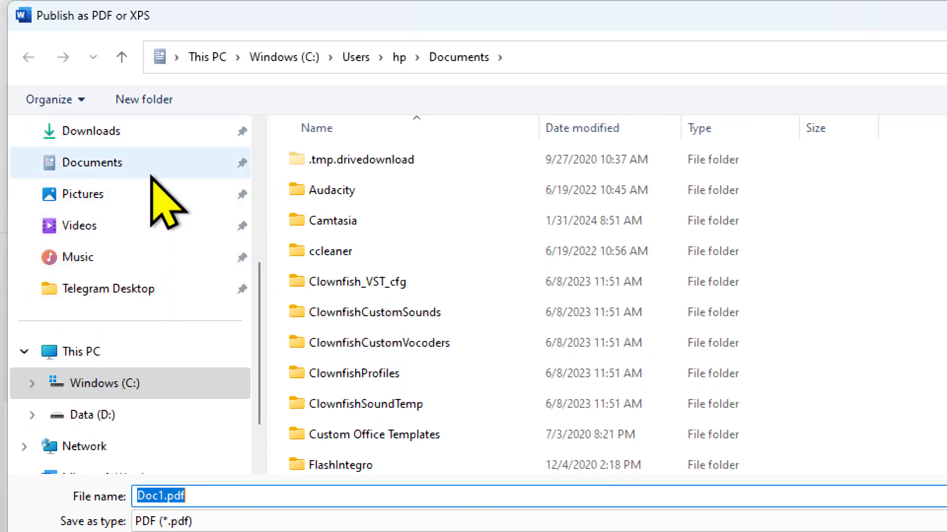
click(156, 139)
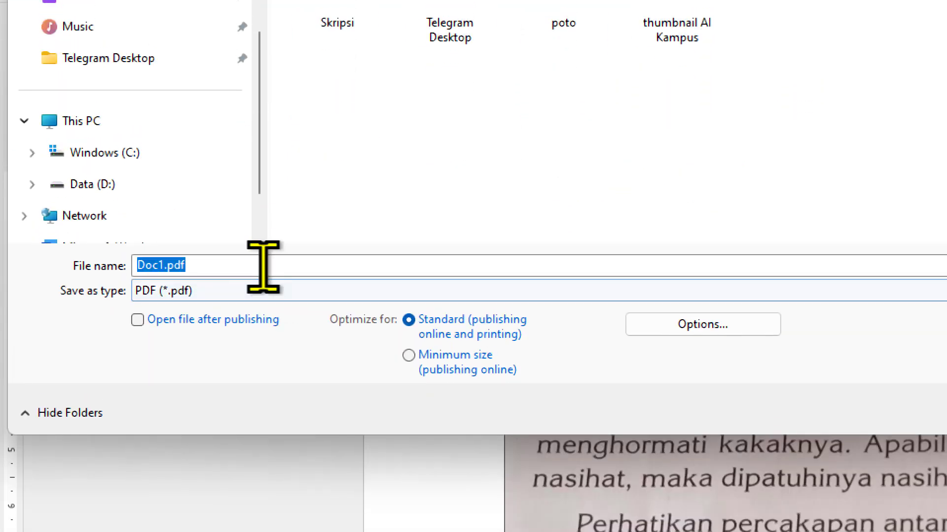
text(coba)
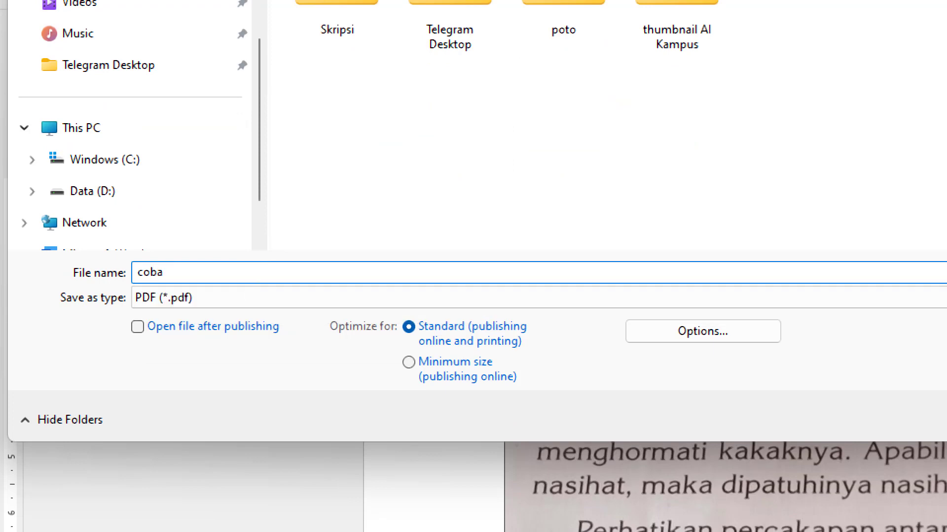
text( 1)
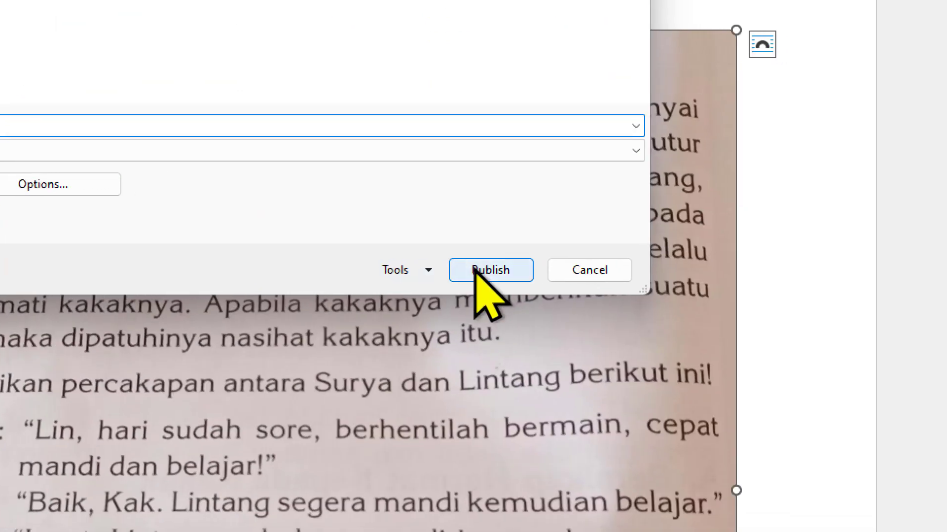
Publish coba 1.pdf, review the textbook page in Edge, then close Edge
click(486, 271)
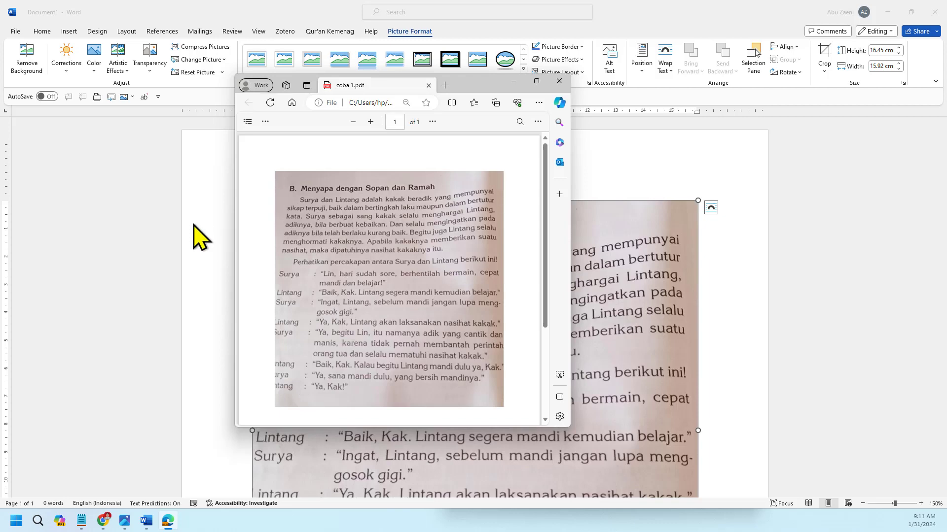
click(562, 81)
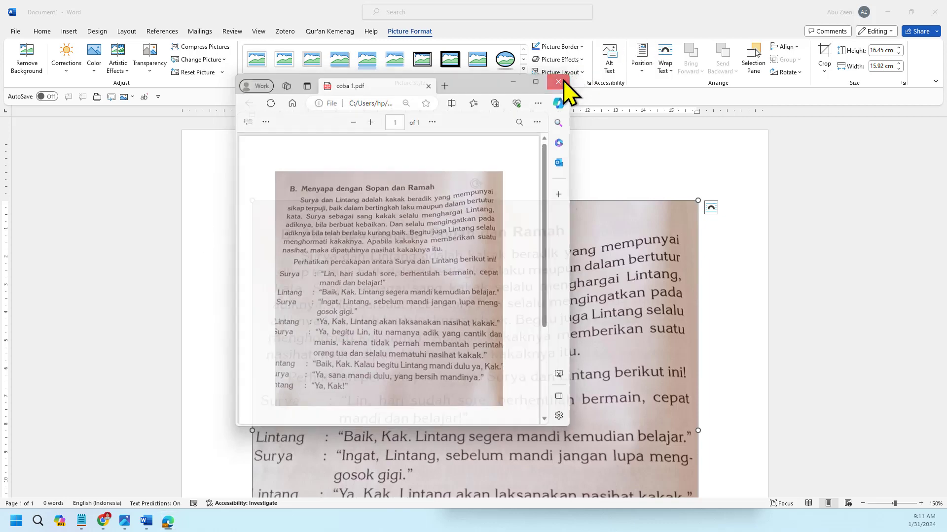
Open coba 1.pdf from Downloads in Word and accept its conversion to editable text
click(18, 32)
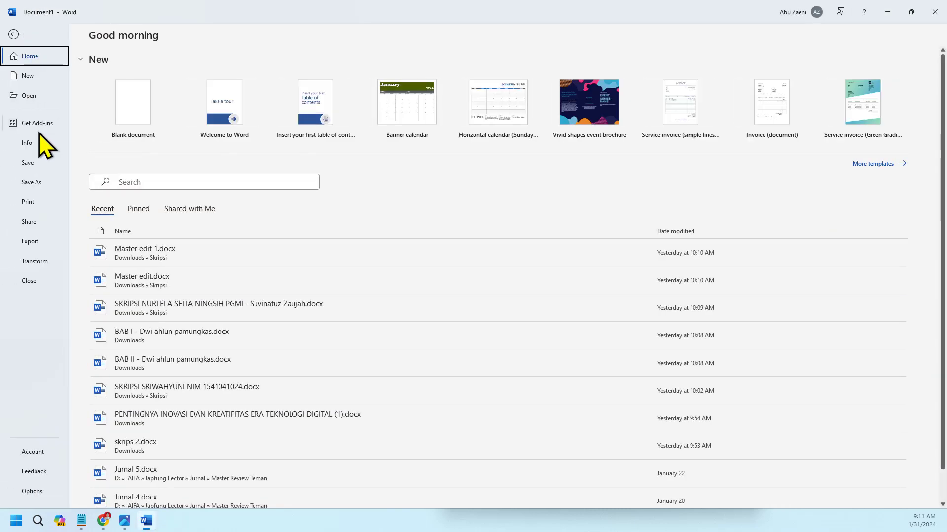
click(34, 95)
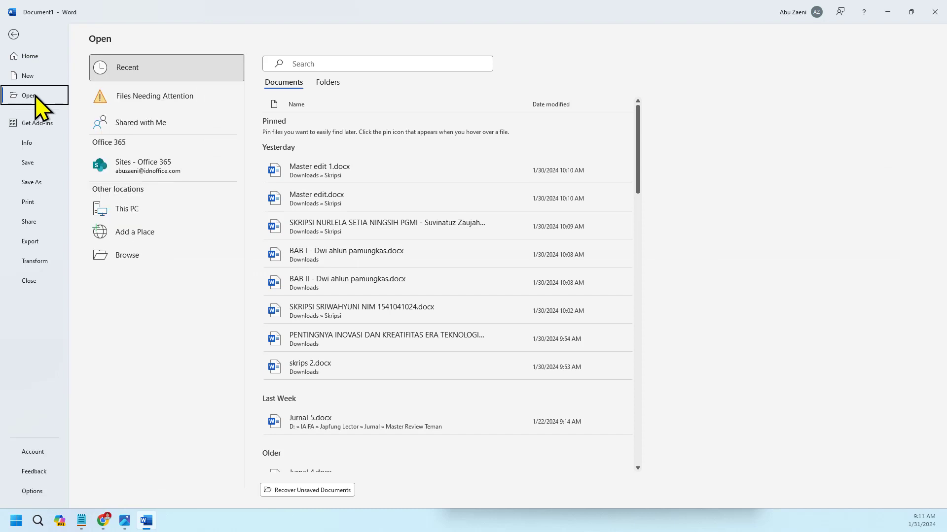
click(140, 257)
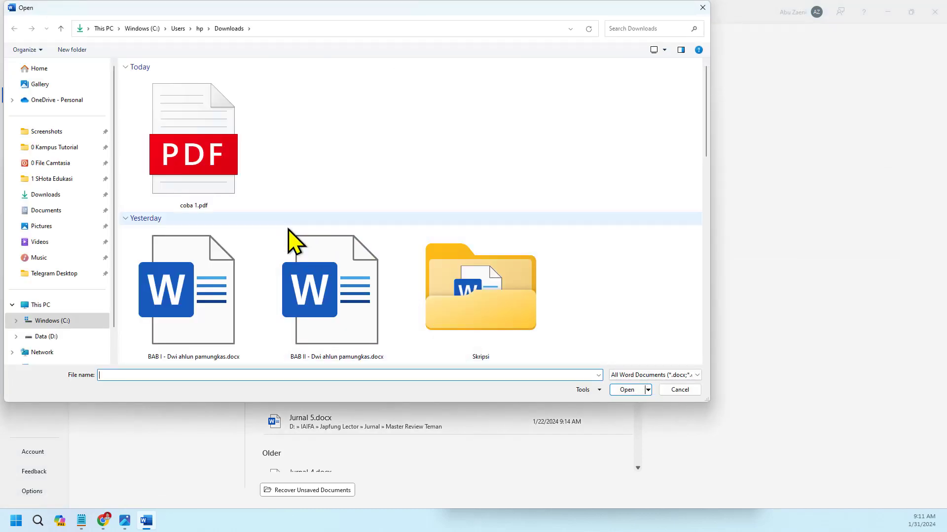
double_click(222, 173)
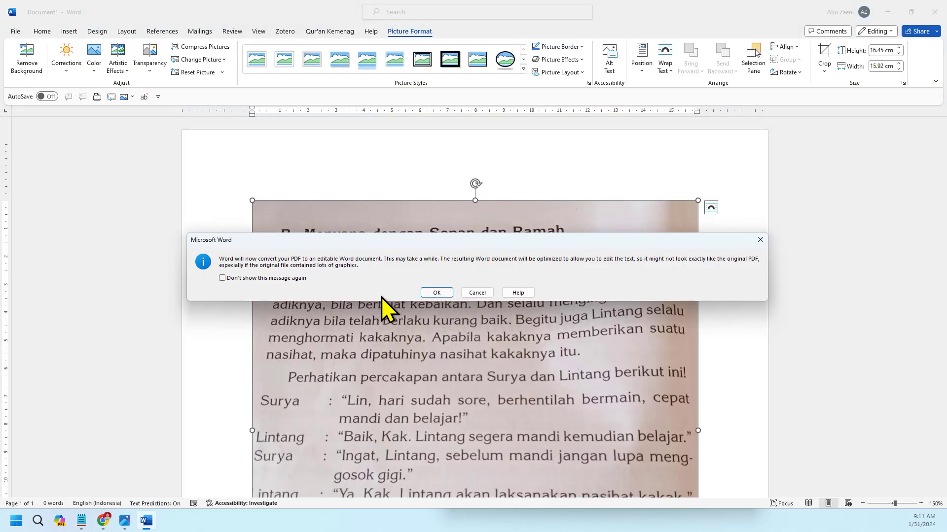
click(438, 295)
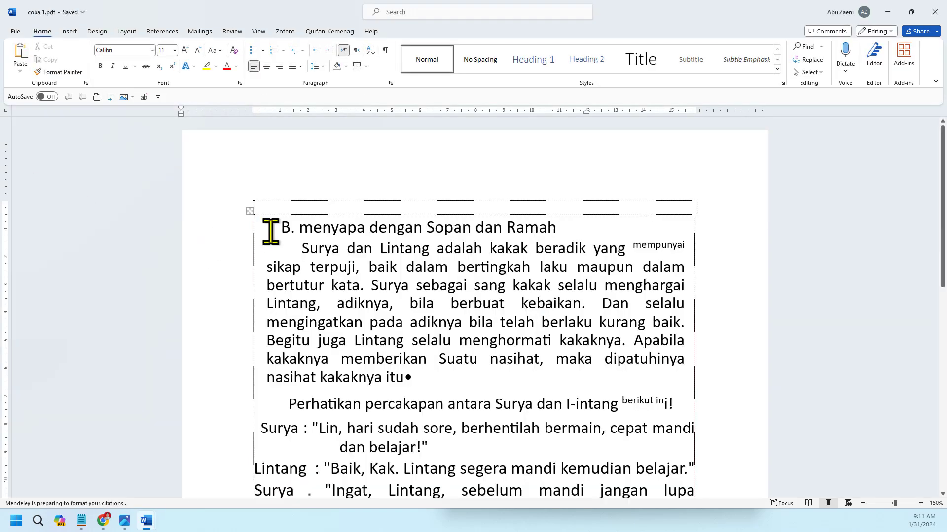
Scroll through the converted text, then snap its window to the right half with Win+Right
click(351, 249)
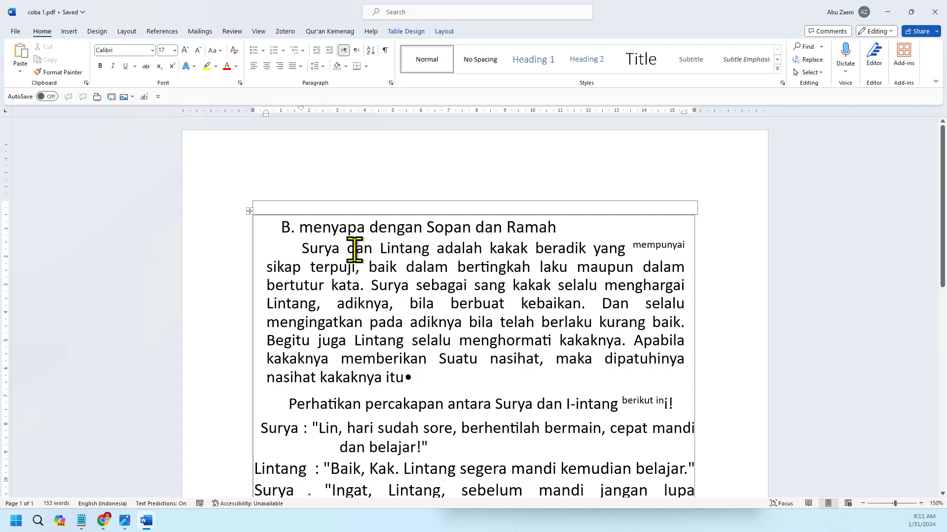
scroll(352, 249, down, 3)
scroll(354, 250, down, 1)
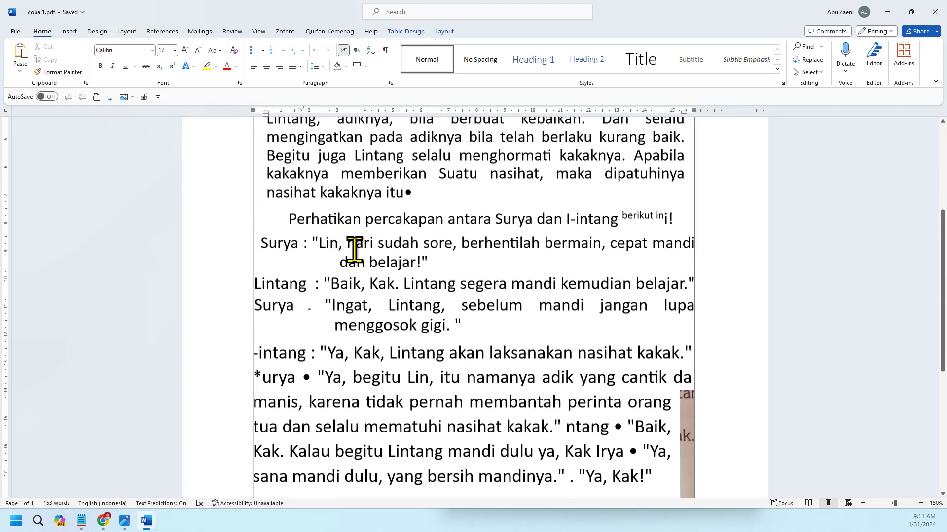
scroll(354, 250, up, 1)
scroll(354, 250, up, 1)
scroll(354, 250, up, 3)
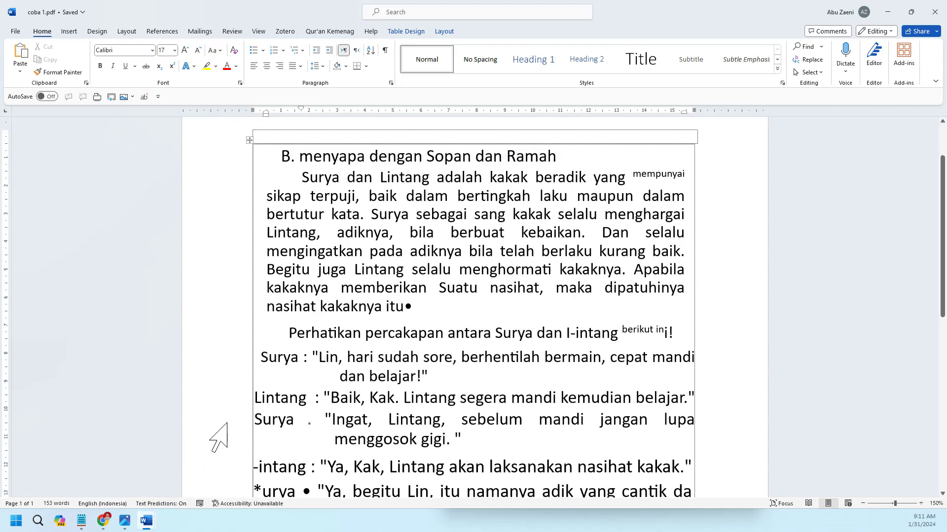
key(super+Right)
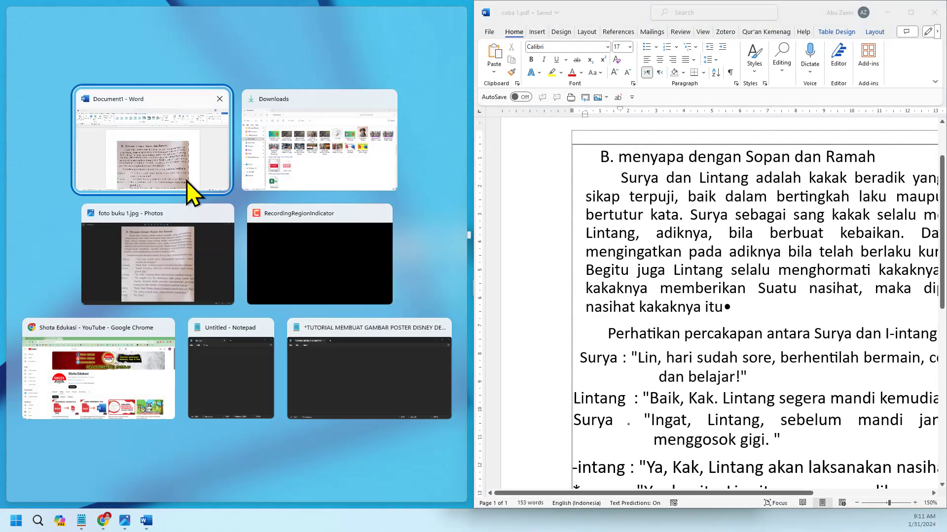
Place Document1 on the left half and zoom its textbook photo to fit
click(175, 158)
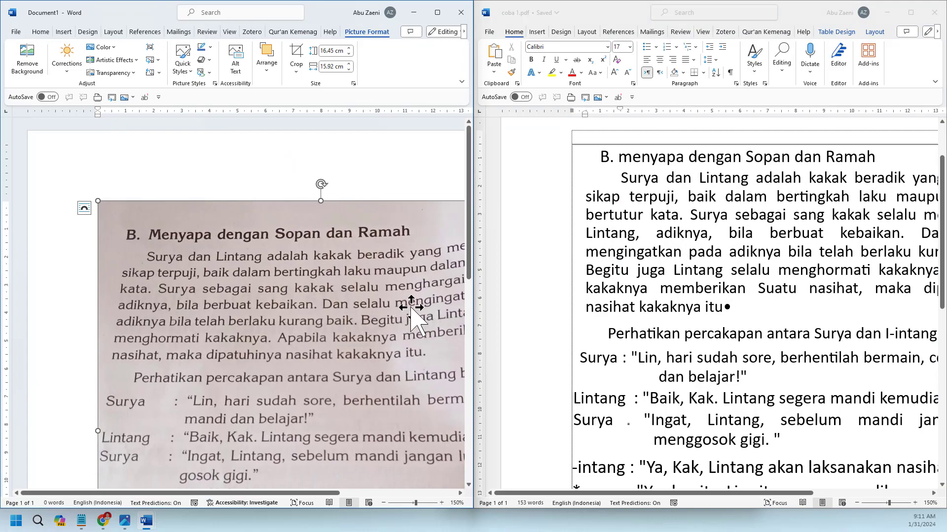
scroll(412, 315, down, 3)
scroll(370, 281, down, 2)
scroll(690, 296, down, 3)
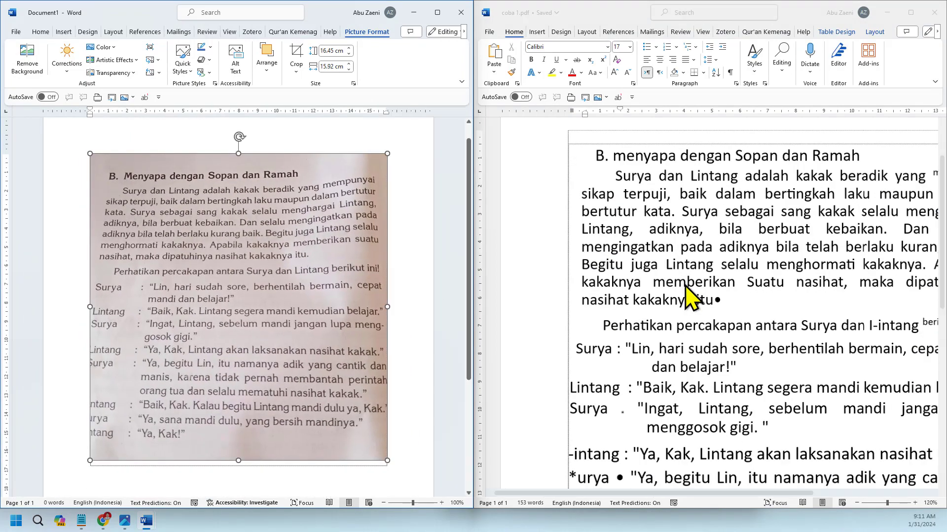
scroll(688, 296, down, 1)
scroll(689, 296, down, 1)
scroll(688, 296, down, 1)
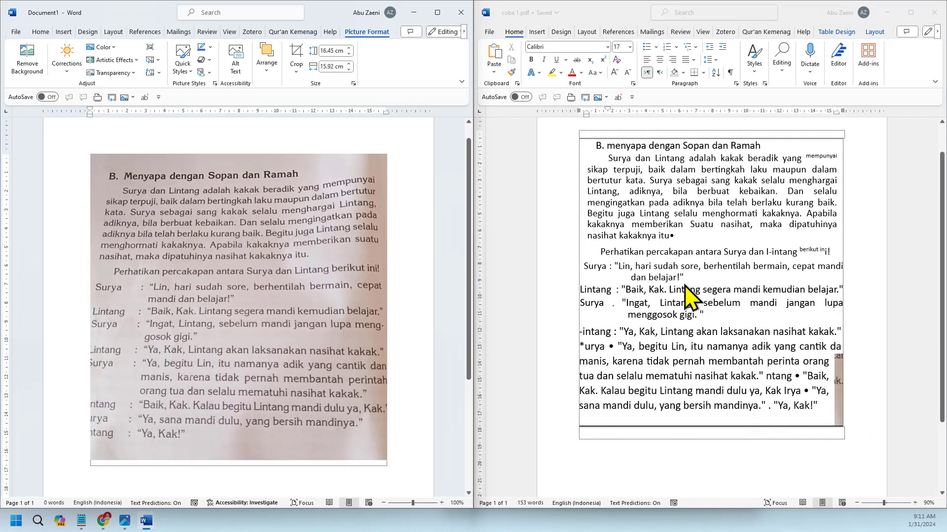
Zoom the converted coba 1 document on the right to fit its window
click(689, 296)
scroll(687, 281, up, 1)
scroll(683, 281, up, 2)
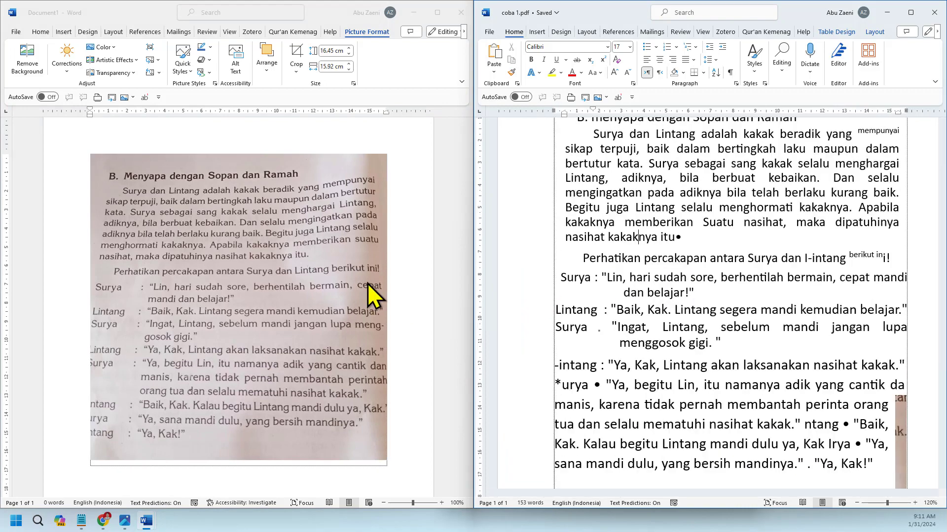
scroll(373, 296, down, 1)
scroll(713, 316, up, 2)
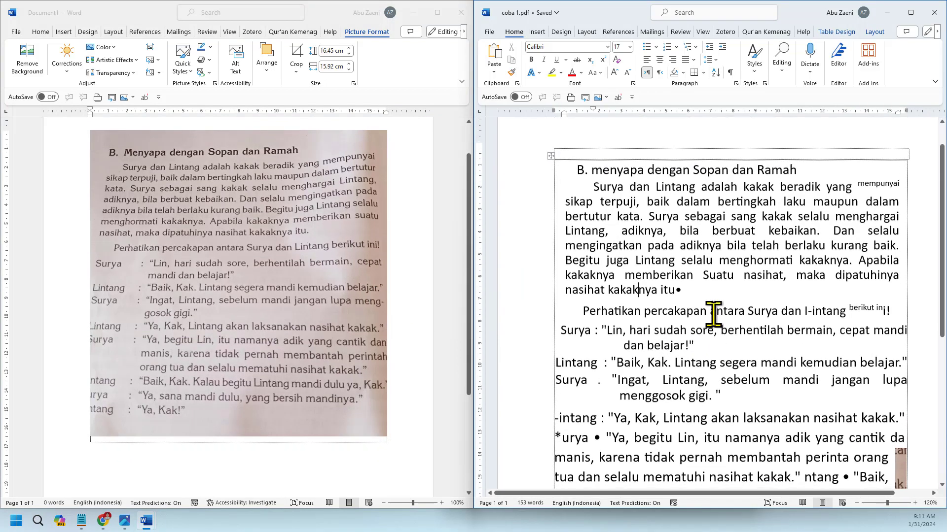
scroll(290, 264, up, 2)
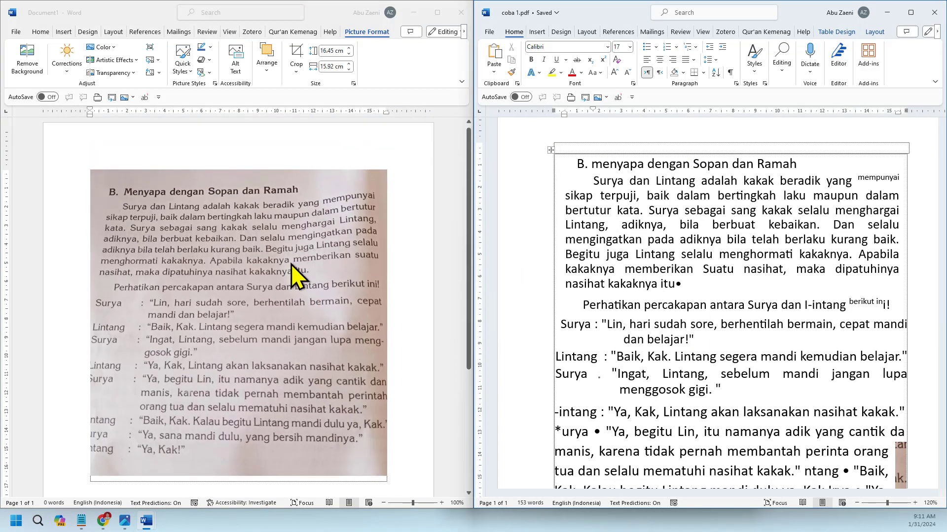
scroll(291, 264, down, 1)
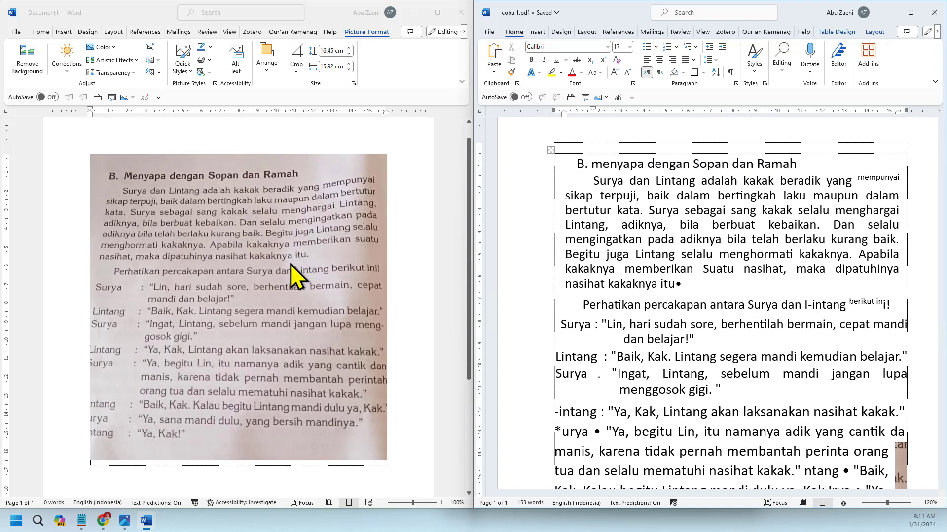